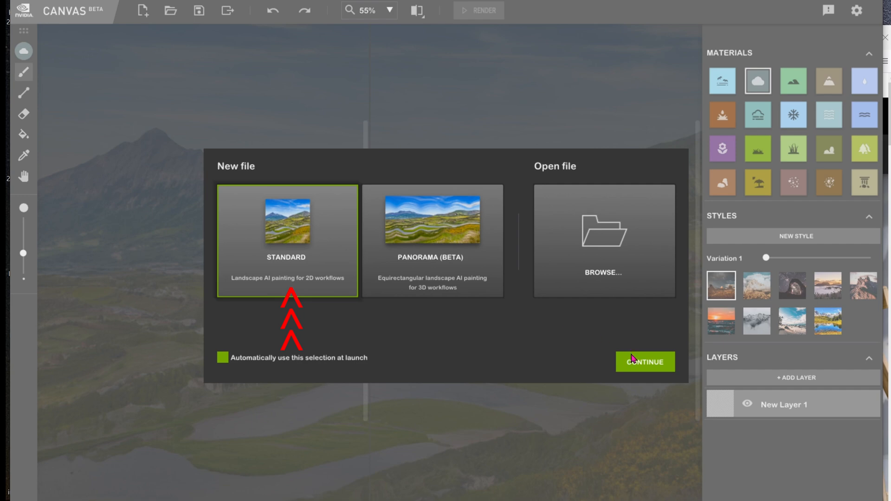
Create a new Standard file for 2D landscape painting
left_click(634, 358)
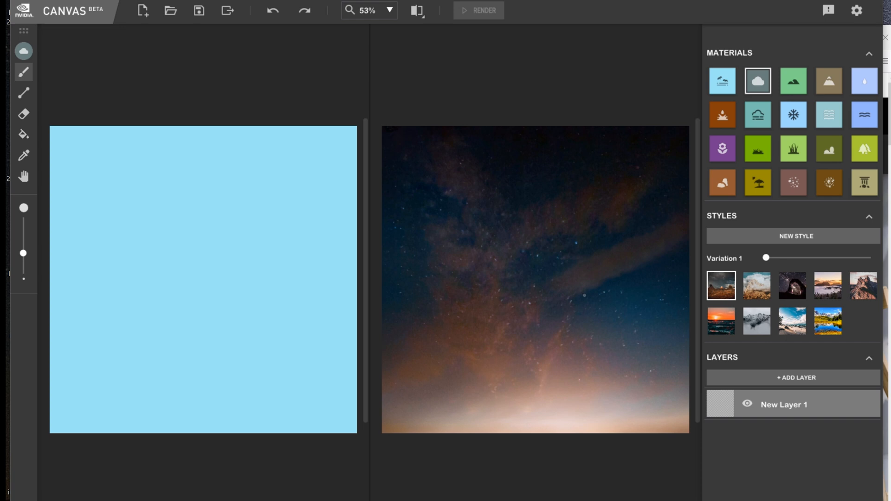
Try several styles on the empty sky, including the starry rock arch style, and compare variation 8 with variation 1
left_click(757, 291)
left_click(822, 293)
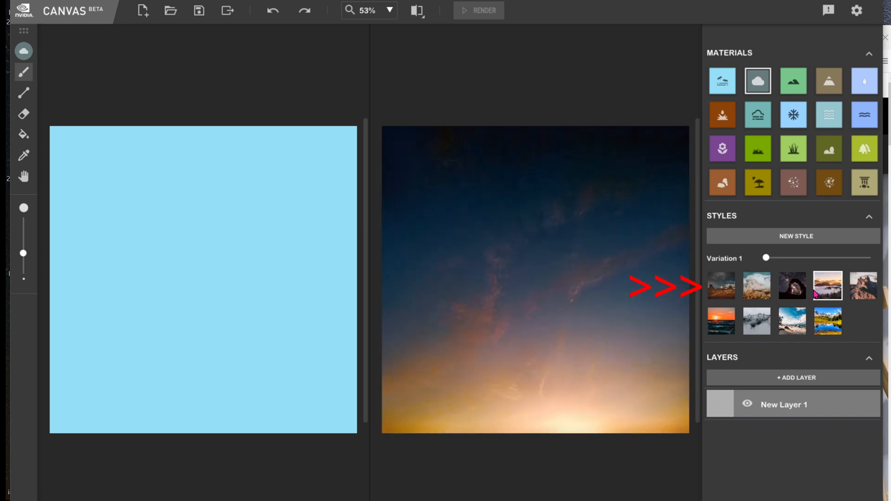
left_click(761, 322)
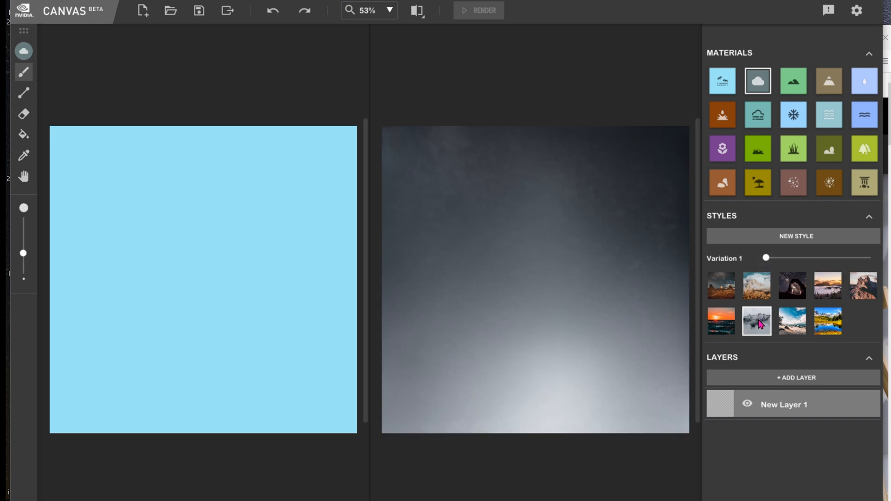
left_click_drag(767, 260, 846, 263)
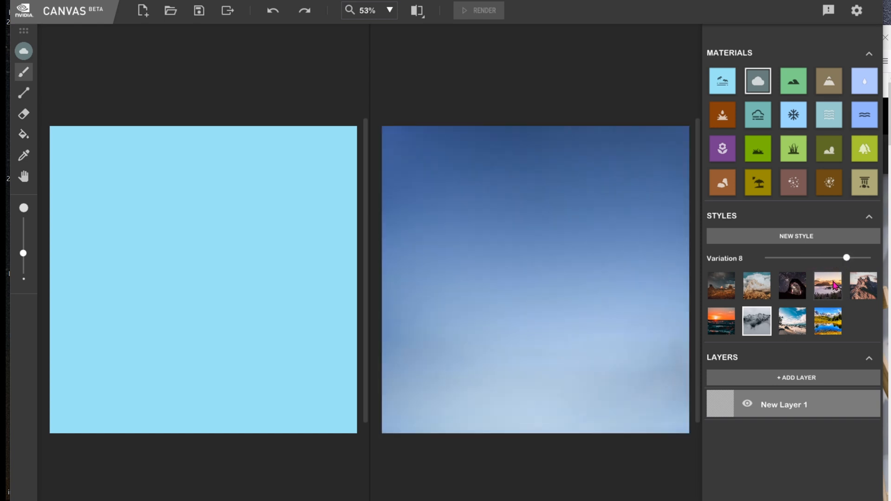
left_click(725, 290)
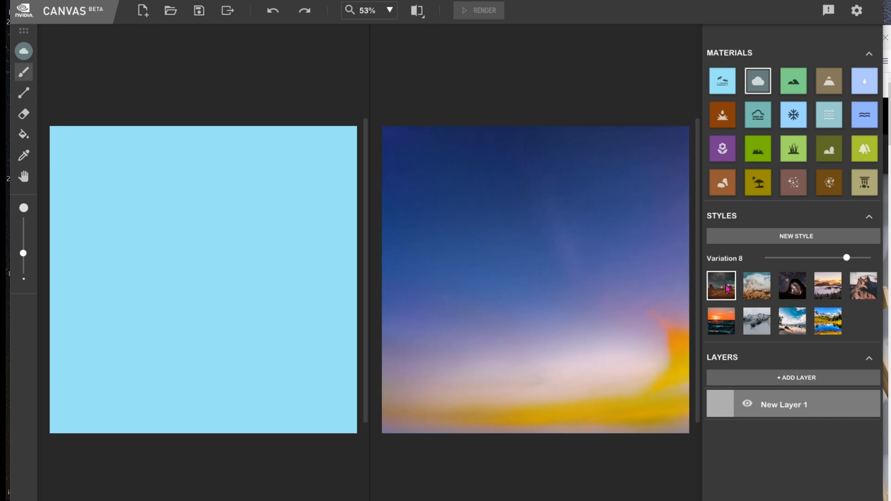
left_click(793, 293)
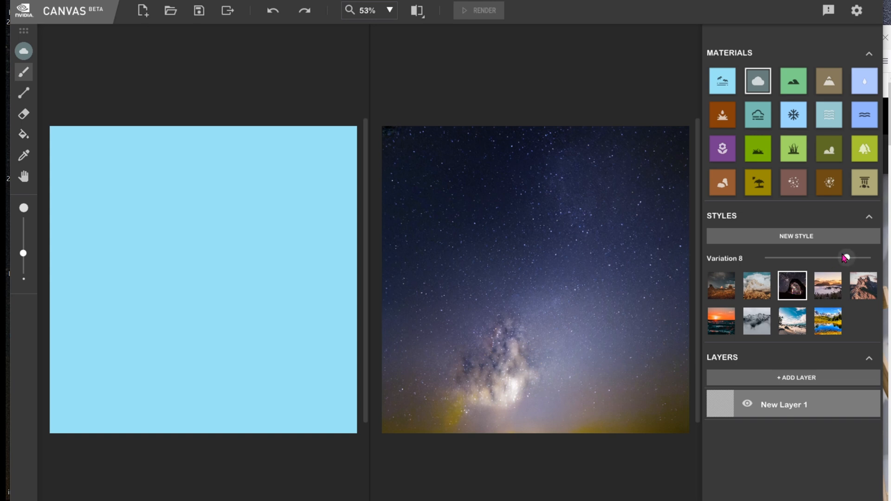
left_click_drag(846, 256, 766, 257)
Set up layers named mountain, sky and ground, and paint an uneven green strip along the canvas bottom on ground with a larger brush
double_click(797, 409)
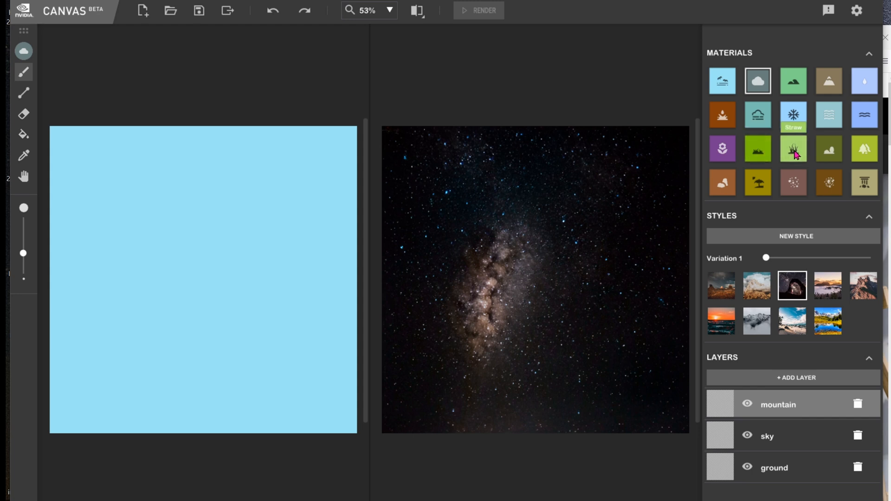
double_click(797, 474)
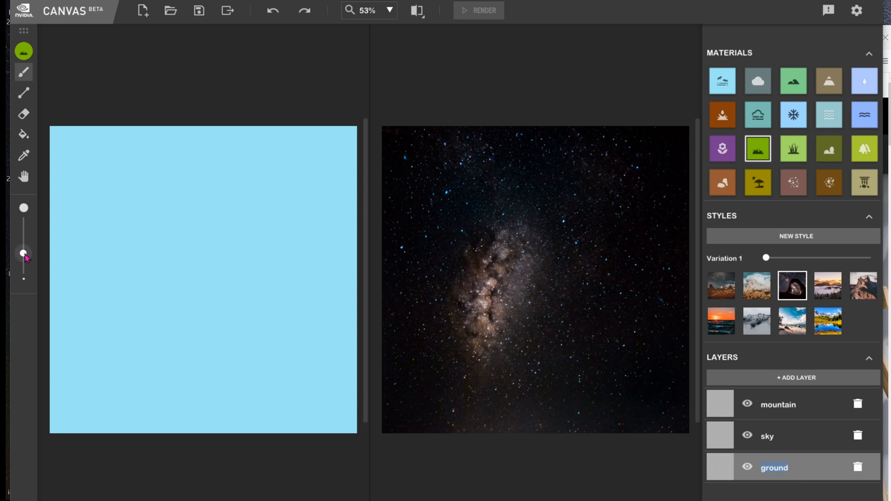
left_click_drag(24, 253, 32, 233)
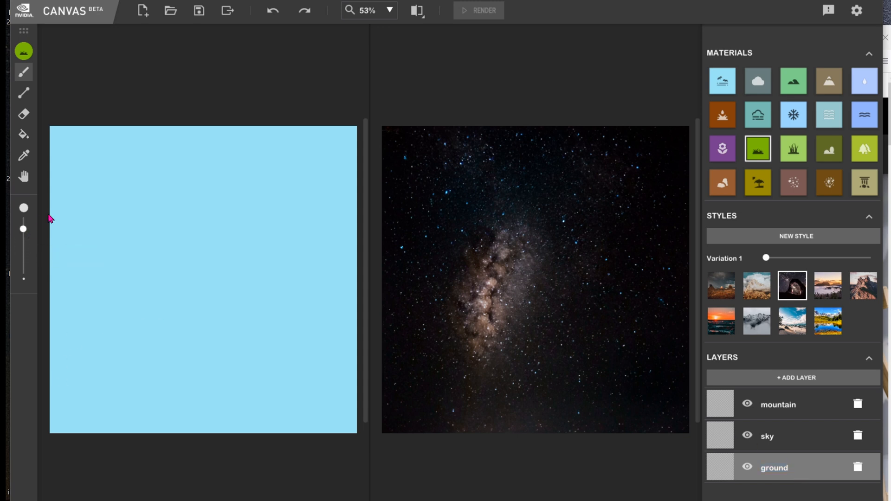
mouse_move(68, 385)
left_mouse_down()
mouse_move(58, 408)
mouse_move(120, 433)
mouse_move(120, 409)
mouse_move(133, 404)
mouse_move(136, 416)
mouse_move(163, 420)
mouse_move(152, 430)
mouse_move(184, 411)
mouse_move(183, 435)
mouse_move(177, 423)
mouse_move(216, 424)
mouse_move(226, 412)
mouse_move(252, 409)
mouse_move(266, 430)
mouse_move(277, 422)
mouse_move(314, 427)
mouse_move(318, 410)
mouse_move(345, 422)
mouse_move(353, 416)
mouse_move(346, 410)
mouse_move(325, 422)
left_mouse_up()
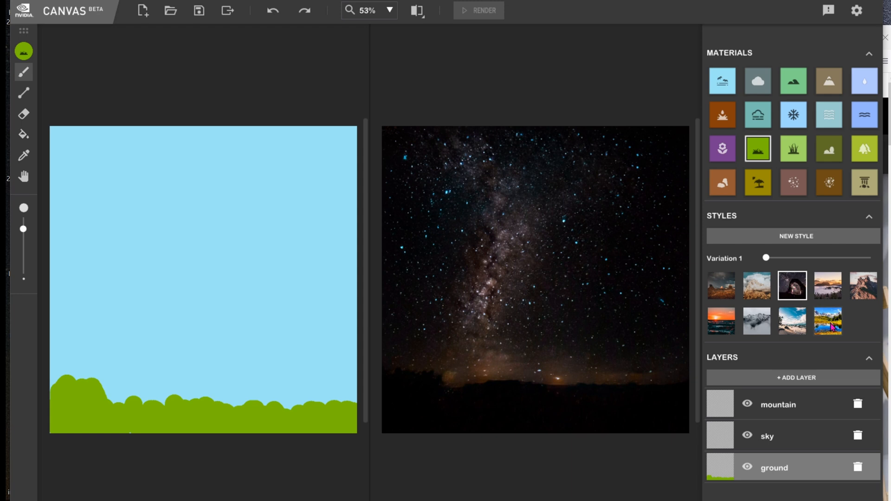
Try the blue mountain lake style and the misty grey mountain style on the grass scene
left_click(831, 327)
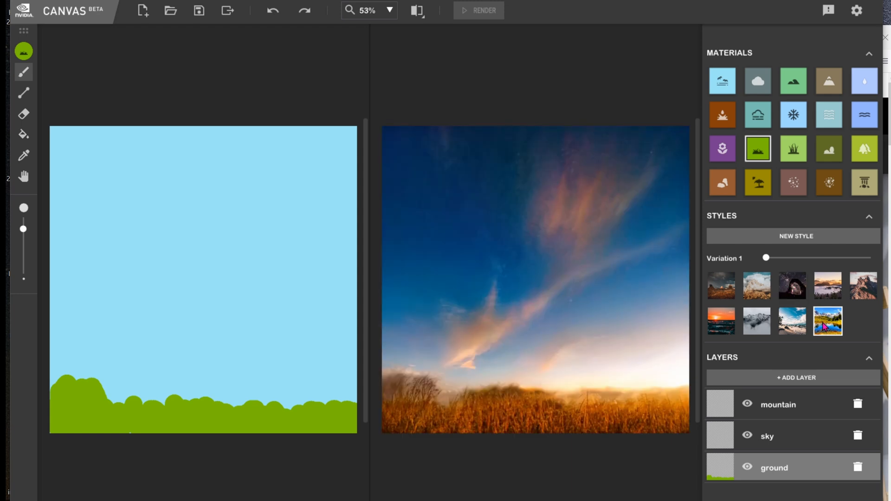
left_click(760, 329)
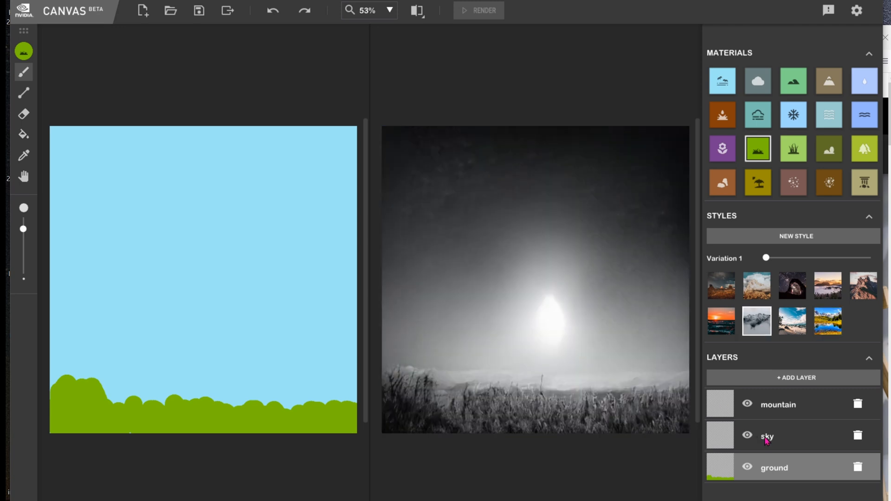
Paint three clouds across the upper part of the sky layer with the cloud material, and apply the dark desert butte style
double_click(778, 439)
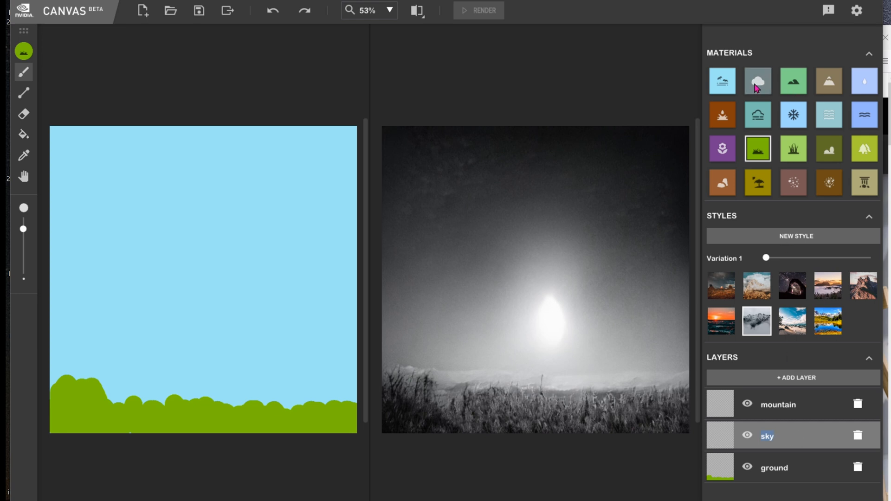
left_click(757, 85)
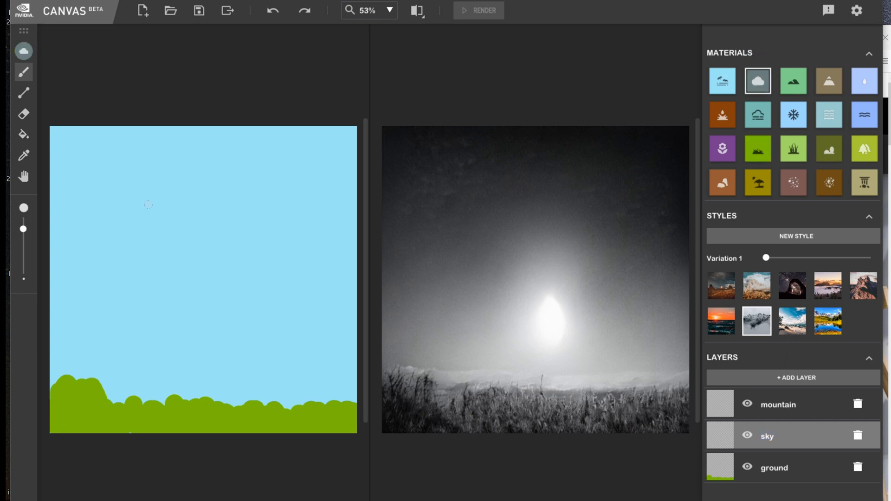
mouse_move(148, 204)
left_mouse_down()
mouse_move(153, 194)
mouse_move(246, 203)
left_mouse_up()
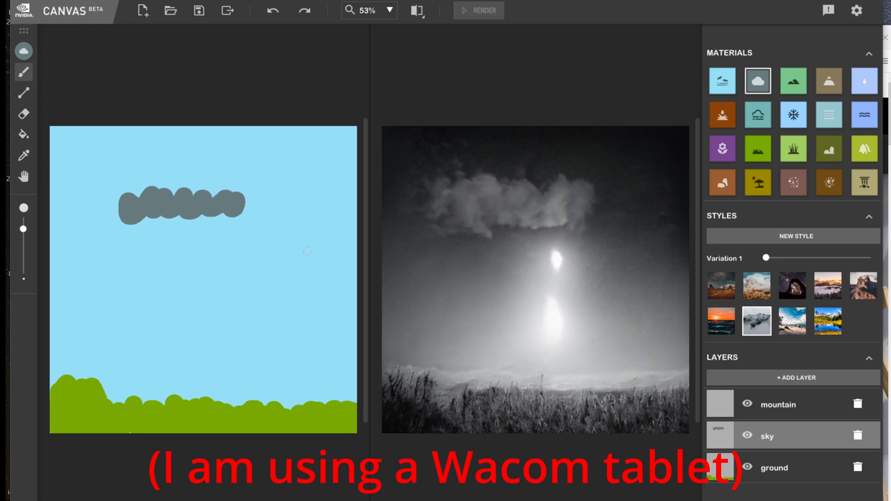
left_click_drag(299, 210, 336, 208)
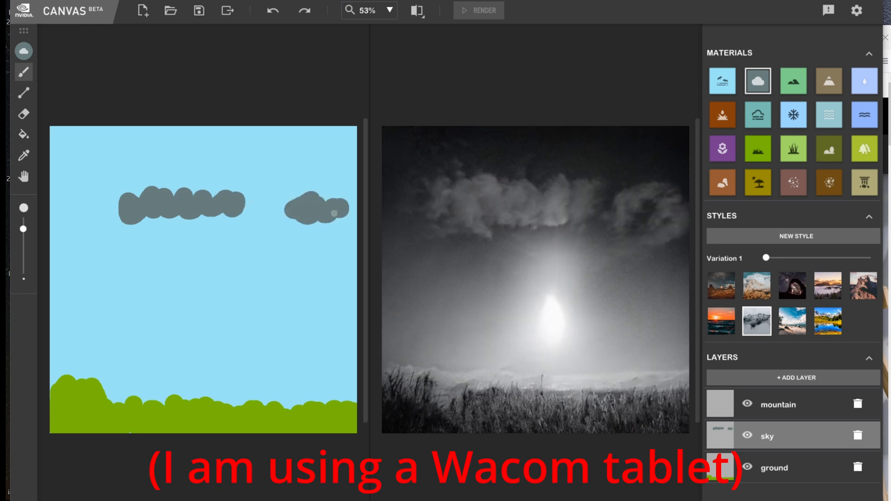
mouse_move(72, 204)
left_mouse_down()
mouse_move(58, 204)
mouse_move(58, 188)
left_mouse_up()
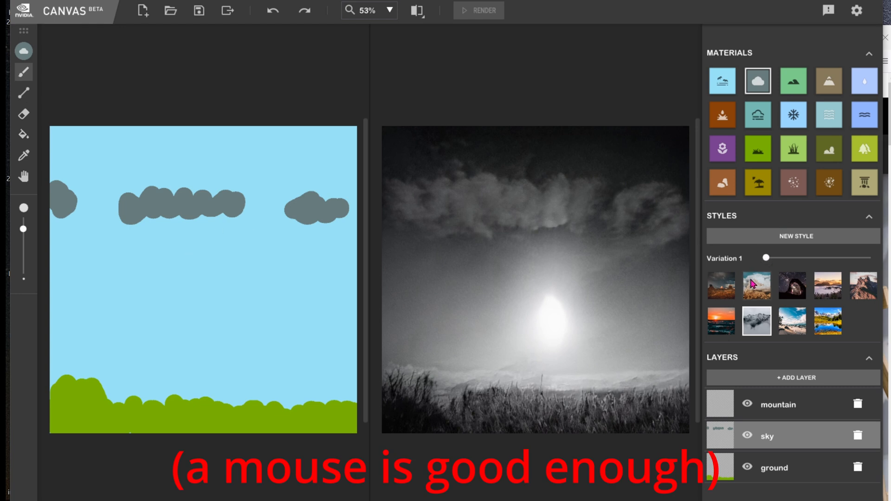
left_click(731, 294)
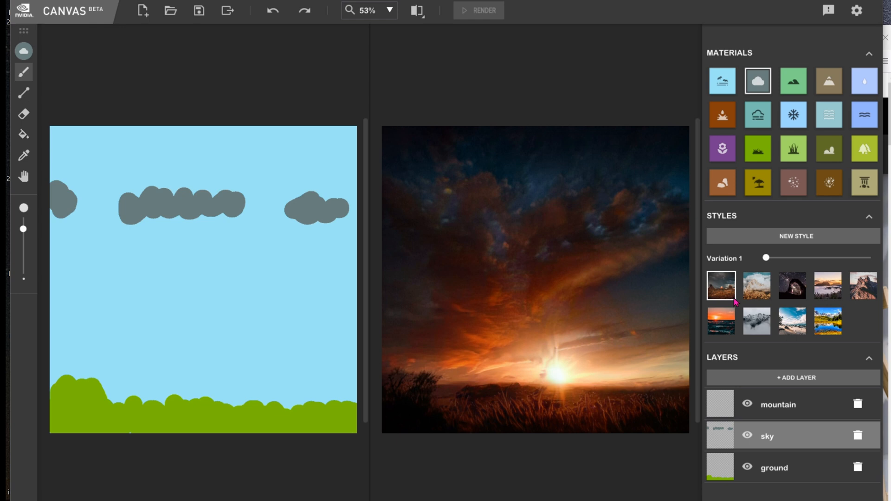
Paint a tall filled peak and a lower peak beside it on the mountain layer using the mountain material, in the canvas's lower right
double_click(778, 407)
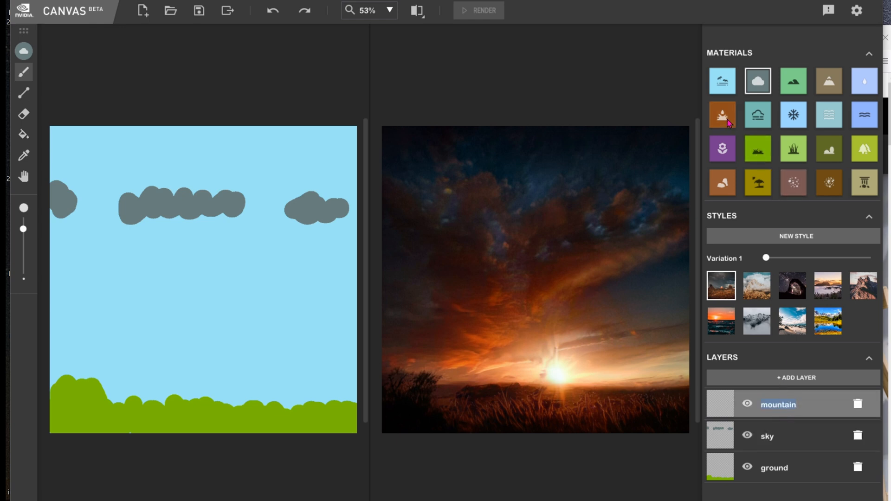
left_click(830, 81)
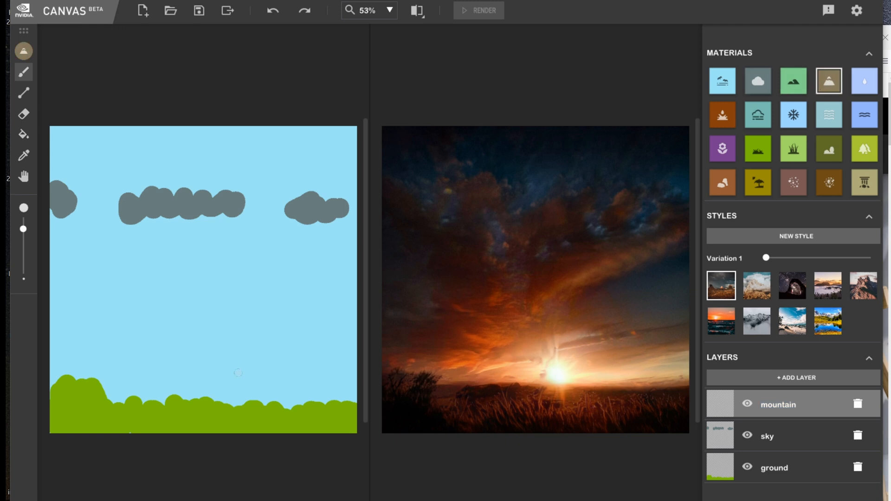
mouse_move(257, 422)
left_mouse_down()
mouse_move(283, 391)
mouse_move(303, 335)
mouse_move(334, 452)
left_mouse_up()
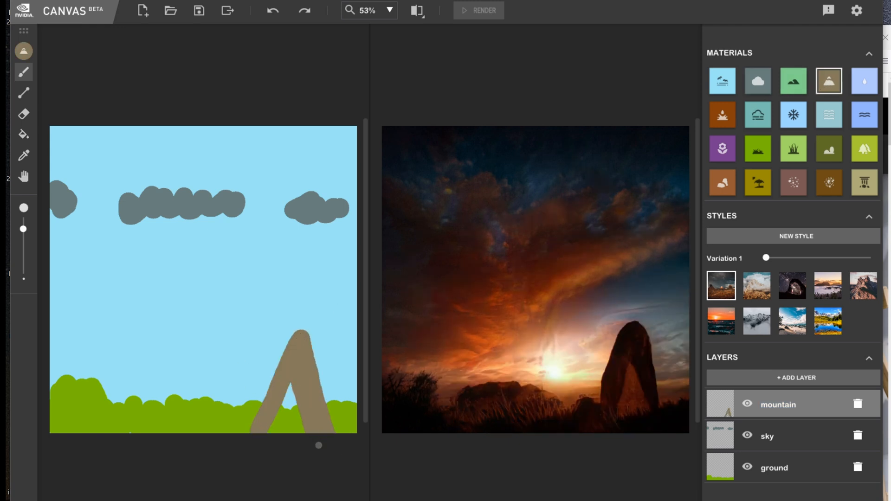
mouse_move(309, 411)
left_mouse_down()
mouse_move(292, 386)
mouse_move(295, 427)
mouse_move(288, 397)
mouse_move(268, 425)
mouse_move(280, 416)
mouse_move(305, 429)
left_mouse_up()
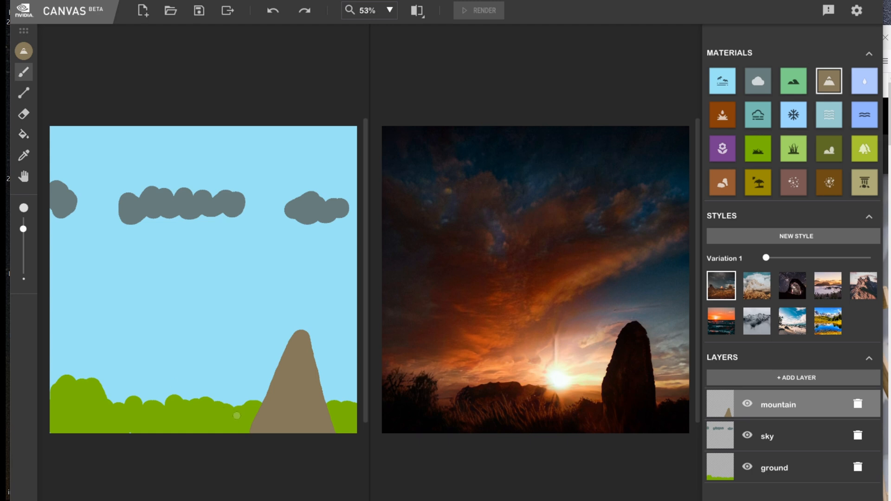
mouse_move(230, 373)
left_mouse_down()
mouse_move(244, 431)
mouse_move(256, 414)
mouse_move(254, 403)
mouse_move(227, 390)
mouse_move(219, 421)
mouse_move(244, 434)
mouse_move(208, 438)
mouse_move(222, 388)
left_mouse_up()
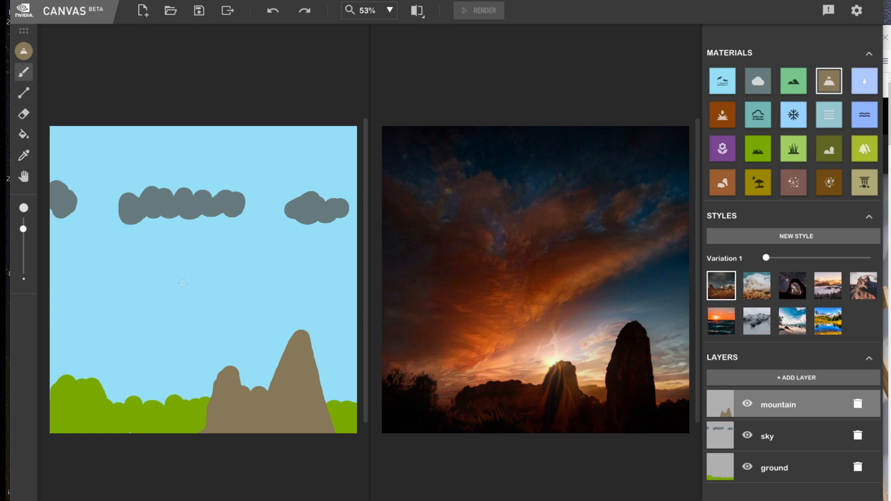
Paint a round floating rock below the middle cloud on the mountain layer, and erase it
mouse_move(190, 277)
left_mouse_down()
mouse_move(177, 286)
mouse_move(203, 289)
mouse_move(189, 276)
mouse_move(195, 283)
left_mouse_up()
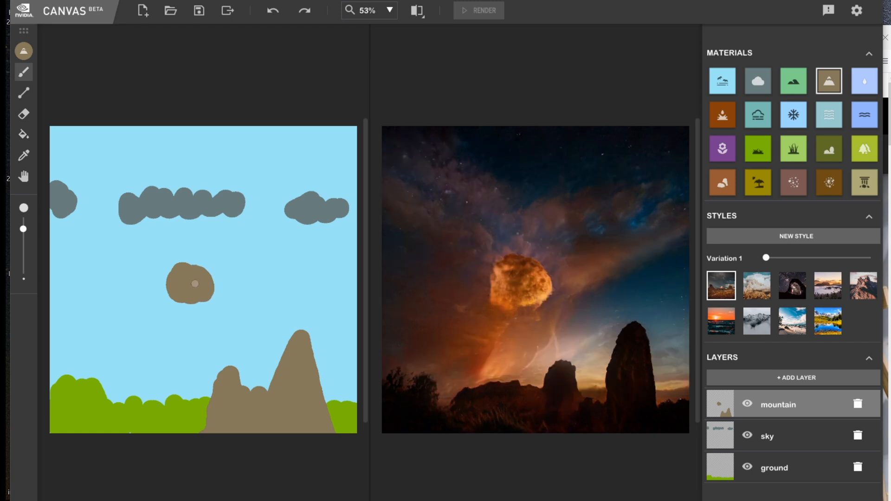
left_click(26, 120)
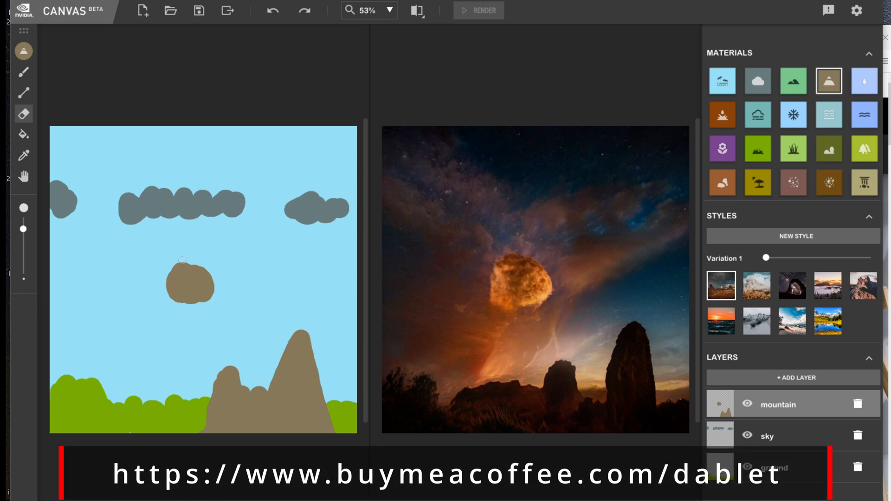
mouse_move(186, 267)
left_mouse_down()
mouse_move(181, 295)
mouse_move(168, 276)
mouse_move(213, 277)
left_mouse_up()
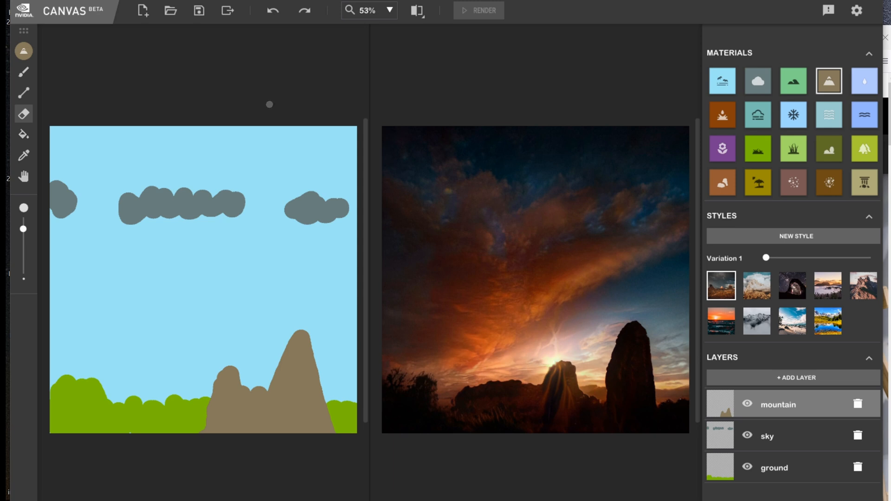
Export the rendered landscape as the PNG file mountain.png and view the exported image enlarged
left_click(227, 11)
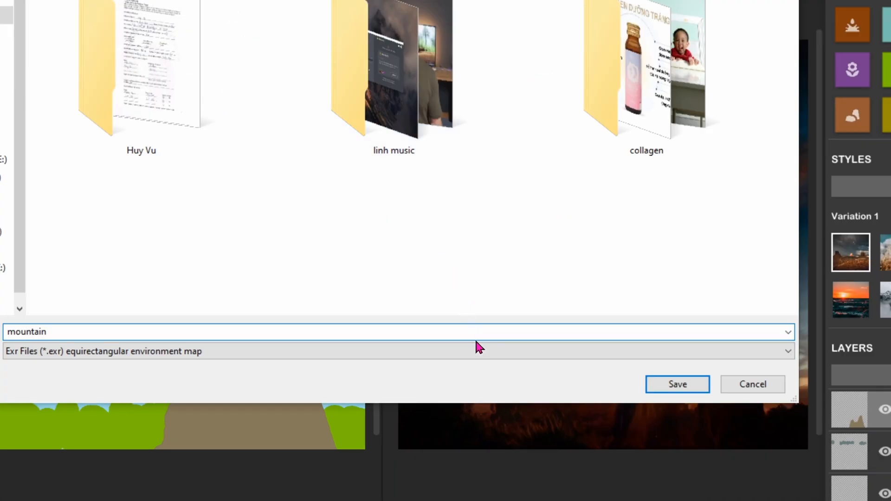
left_click(477, 344)
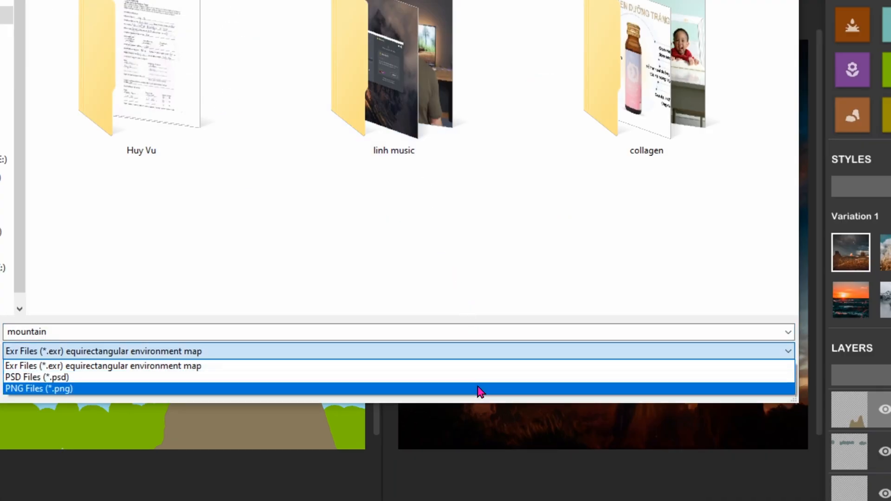
left_click(478, 389)
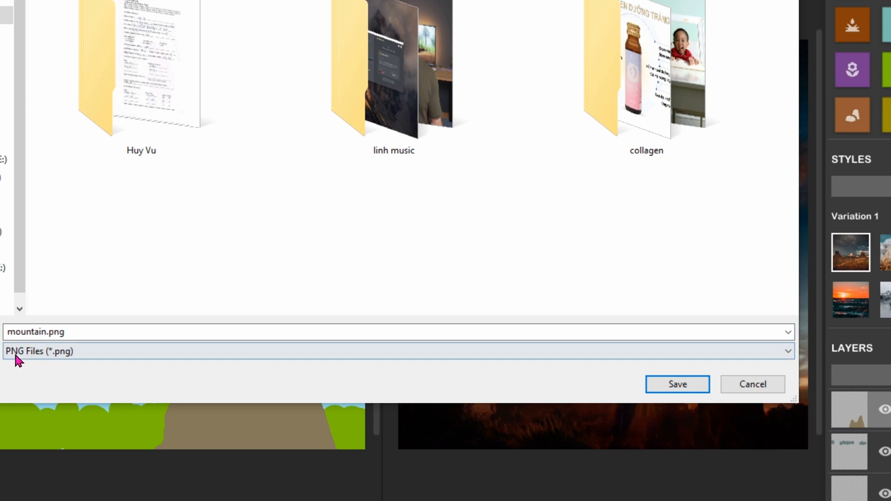
left_click(669, 385)
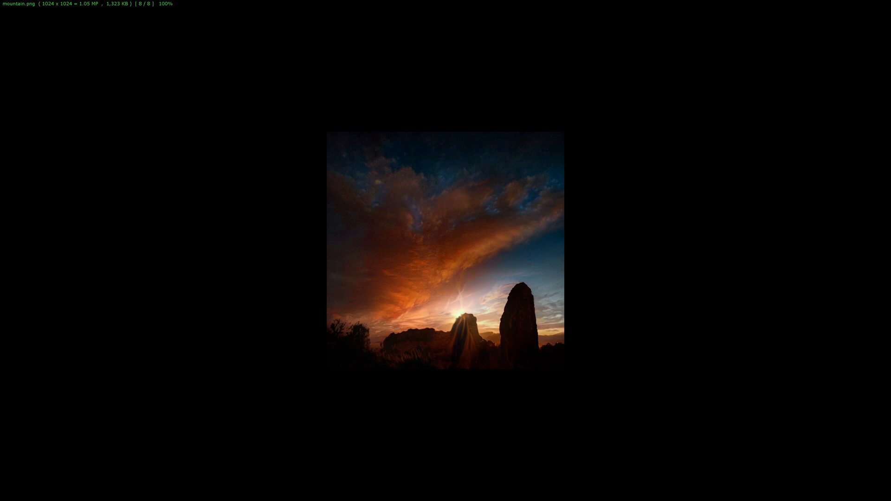
left_click(478, 265)
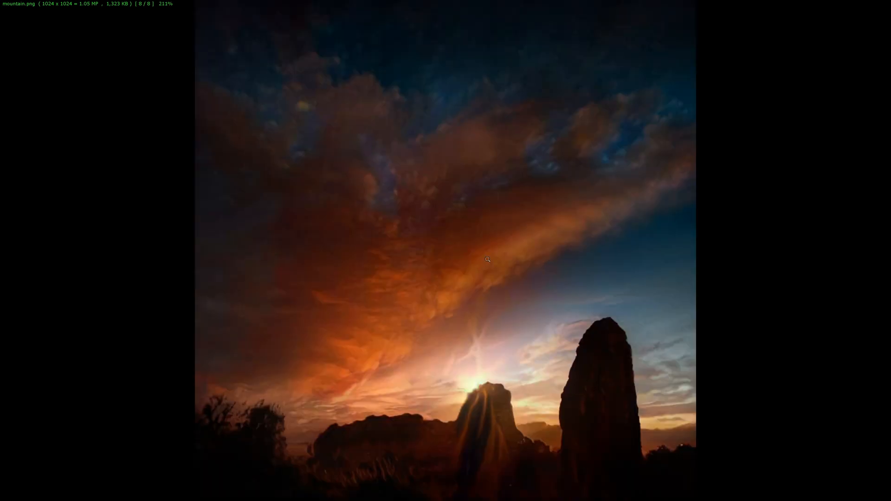